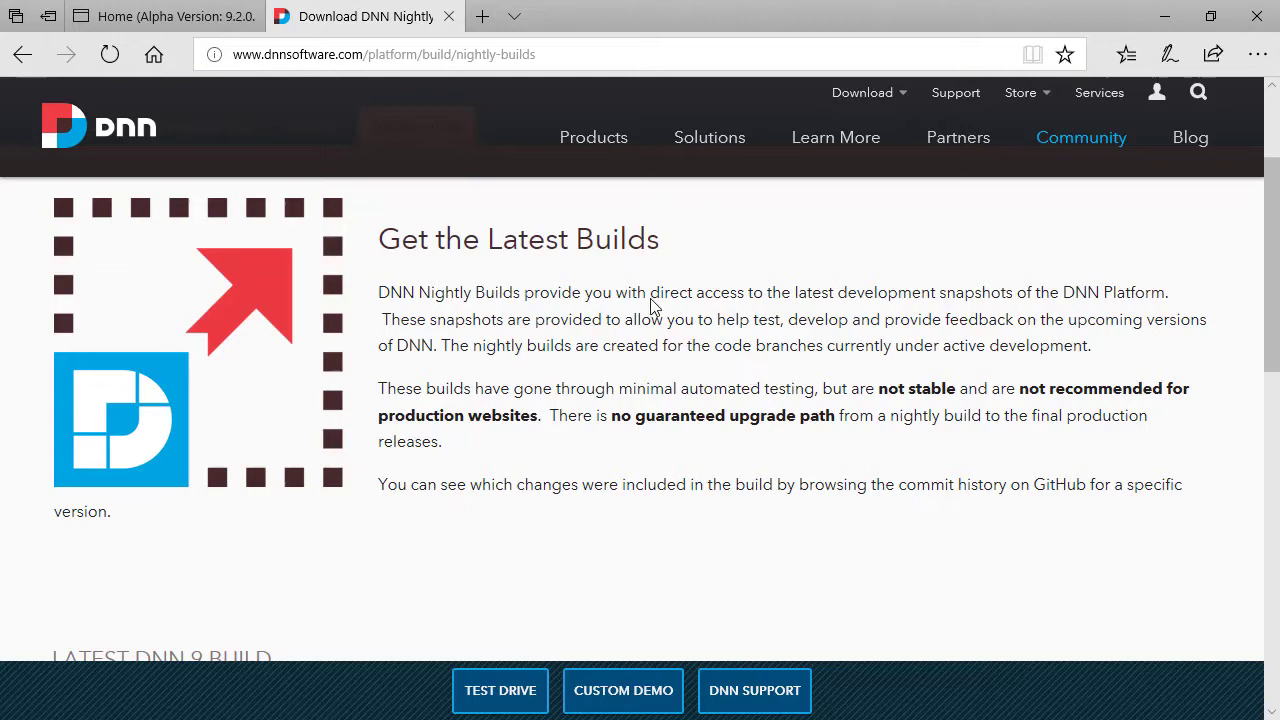
Scroll the nightly builds page to the Latest DNN 9 Build box, then return to the 'Home (Alpha Version 9.2.0)' tab.
left_click(497, 53)
left_click(640, 360)
scroll(641, 362, "down", 2)
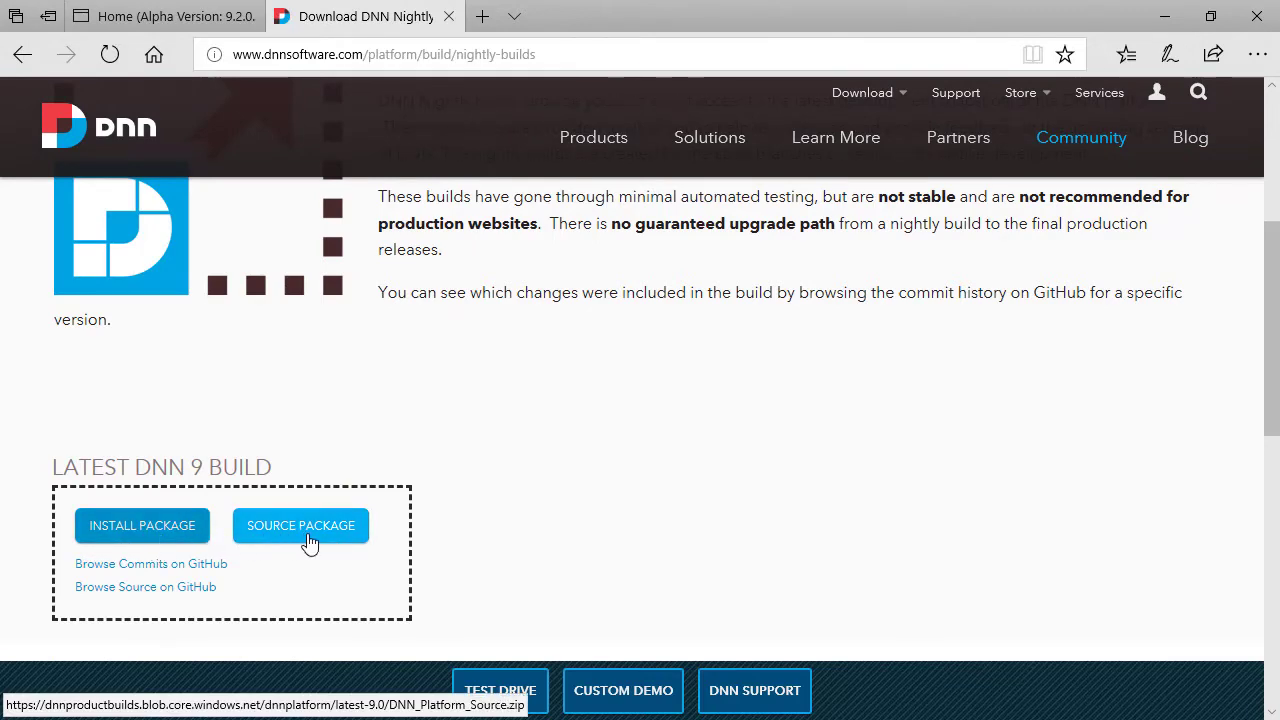
scroll(565, 506, "up", 2)
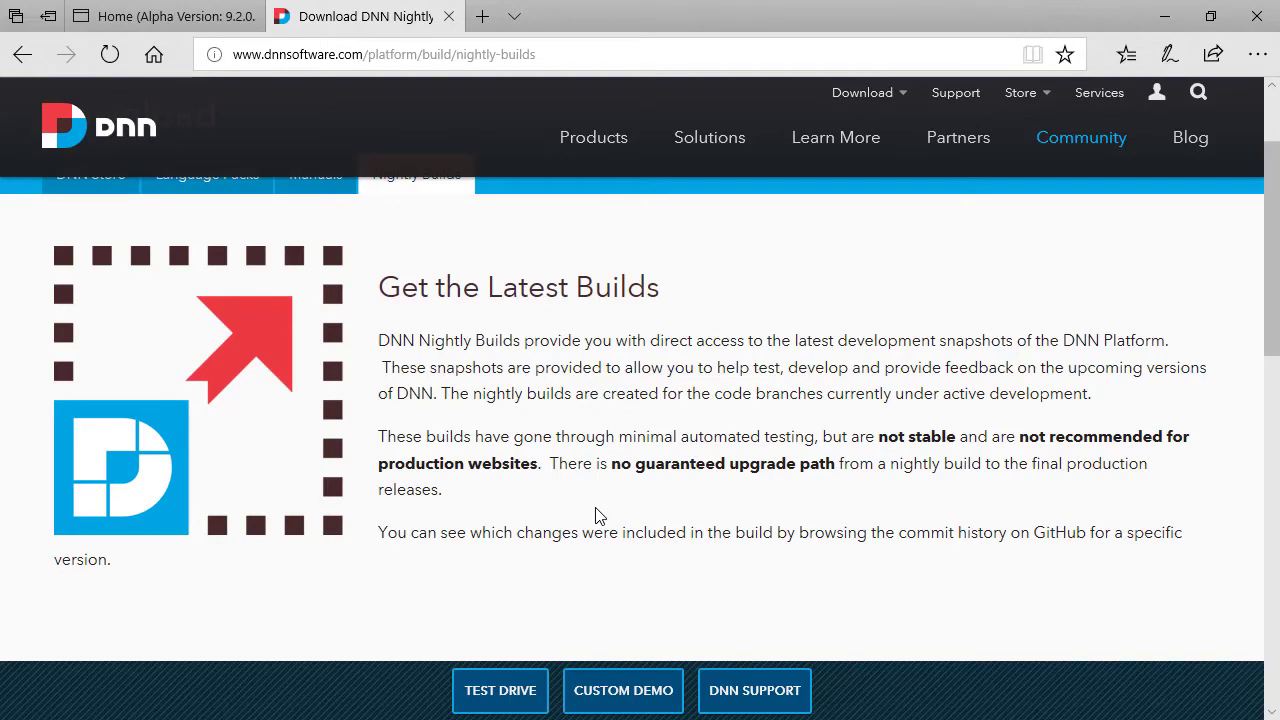
scroll(597, 515, "down", 1)
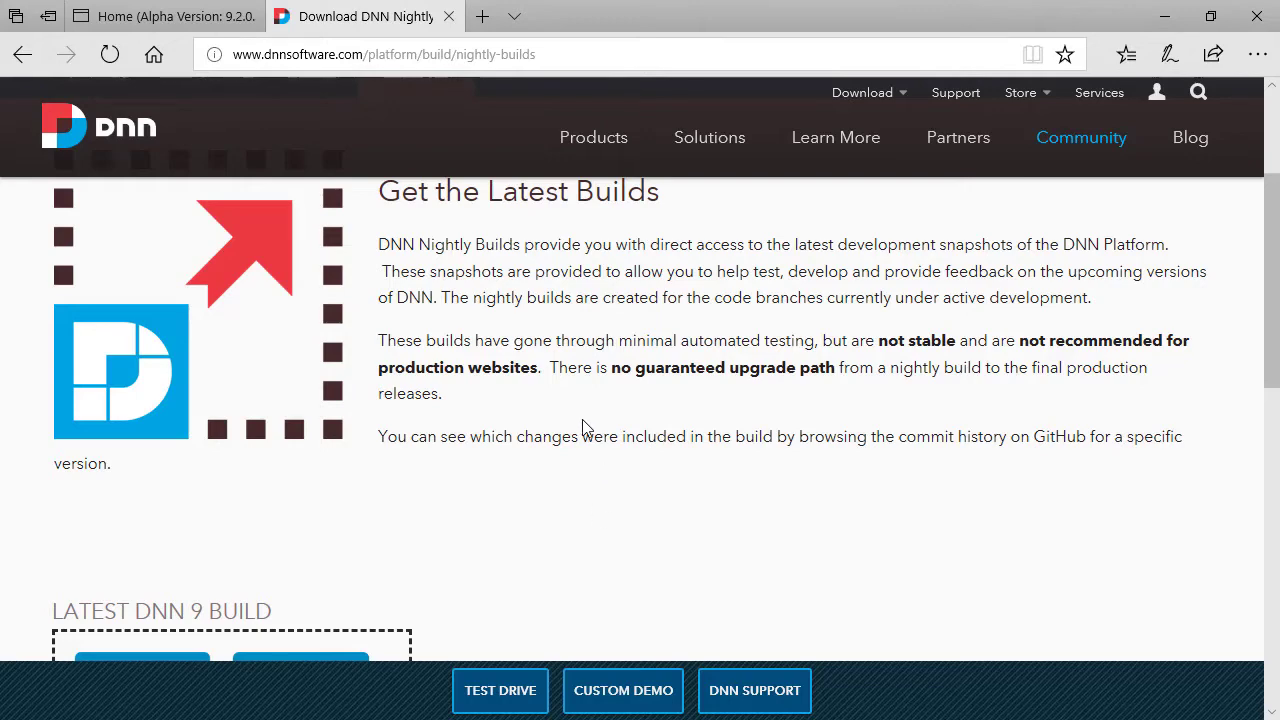
left_click(177, 17)
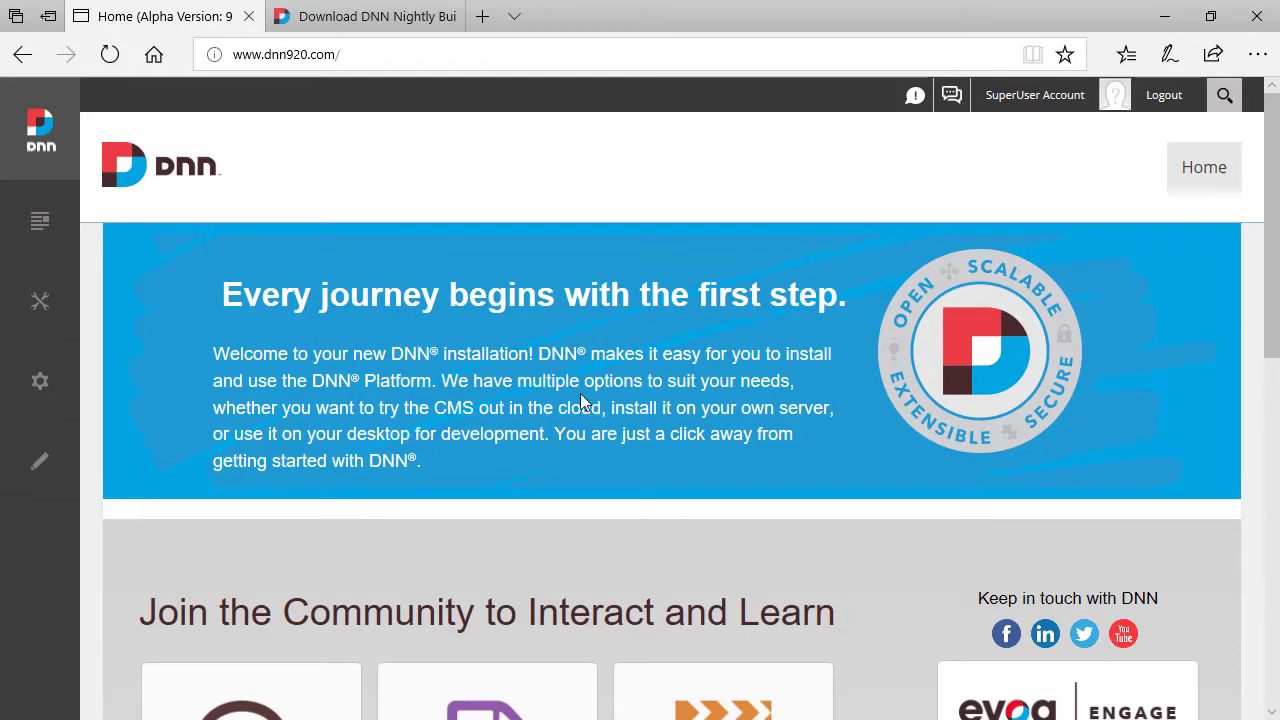
Open Pages from the Persona Bar's Content menu to see the page tree and Home page details.
mouse_move(25, 233)
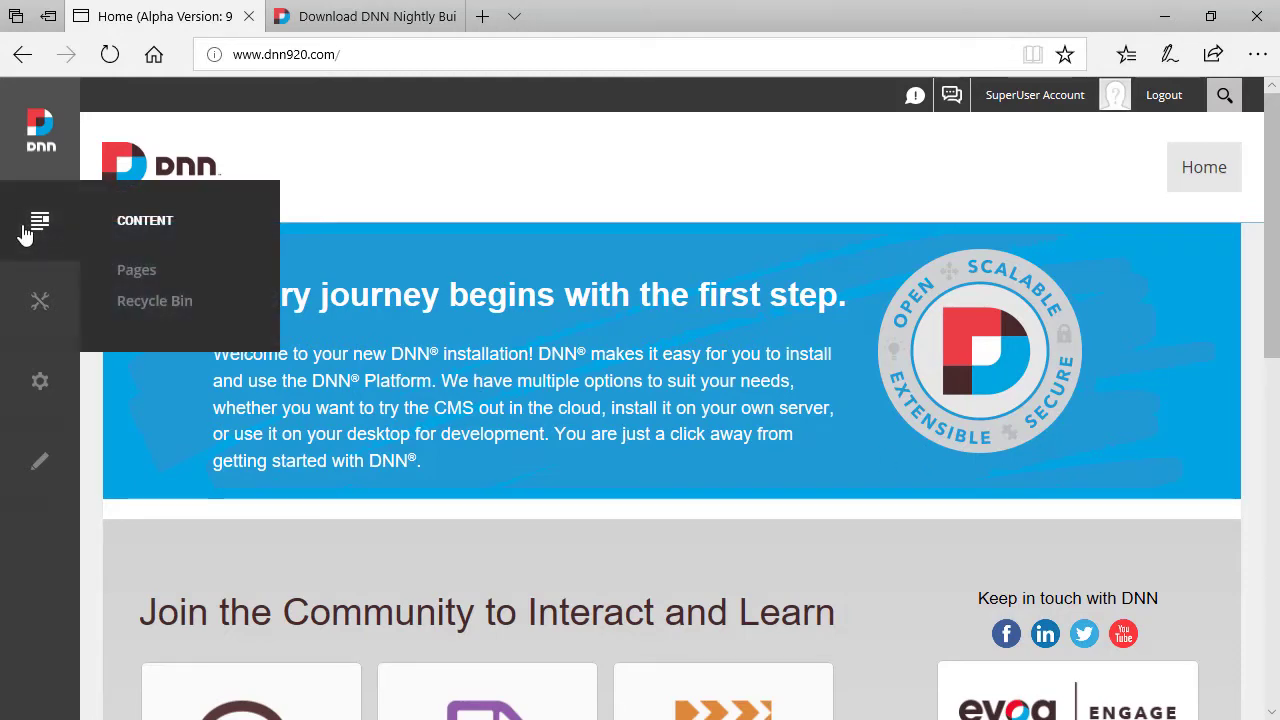
left_click(130, 280)
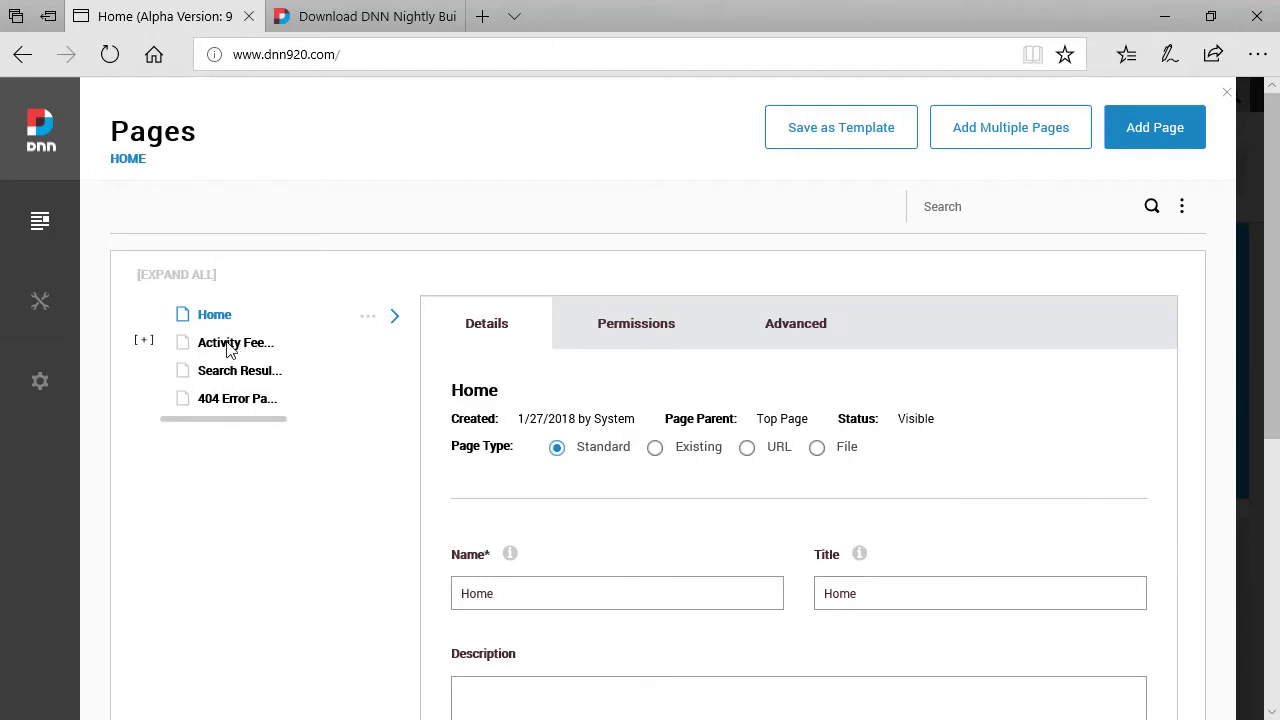
View the Search Results page details, expand Activity Feed's child pages, and show the Search Results actions.
left_click(229, 373)
left_click(145, 344)
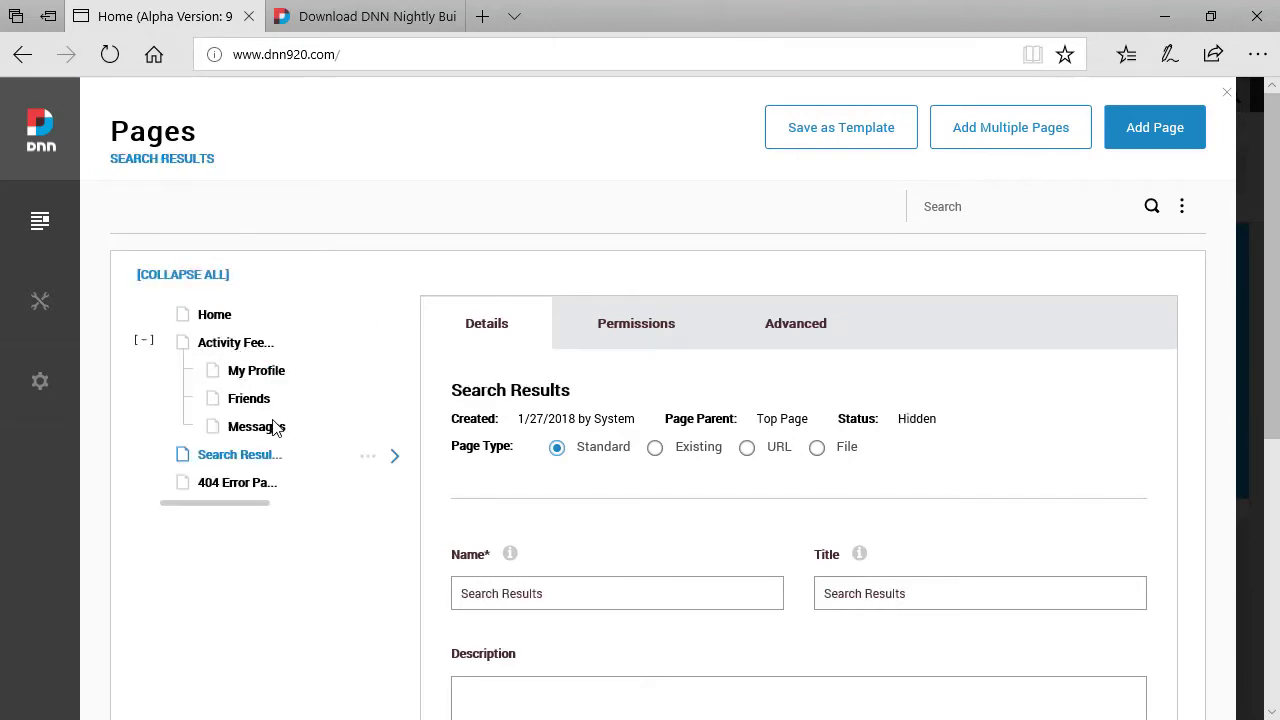
left_click(368, 458)
left_click(367, 458)
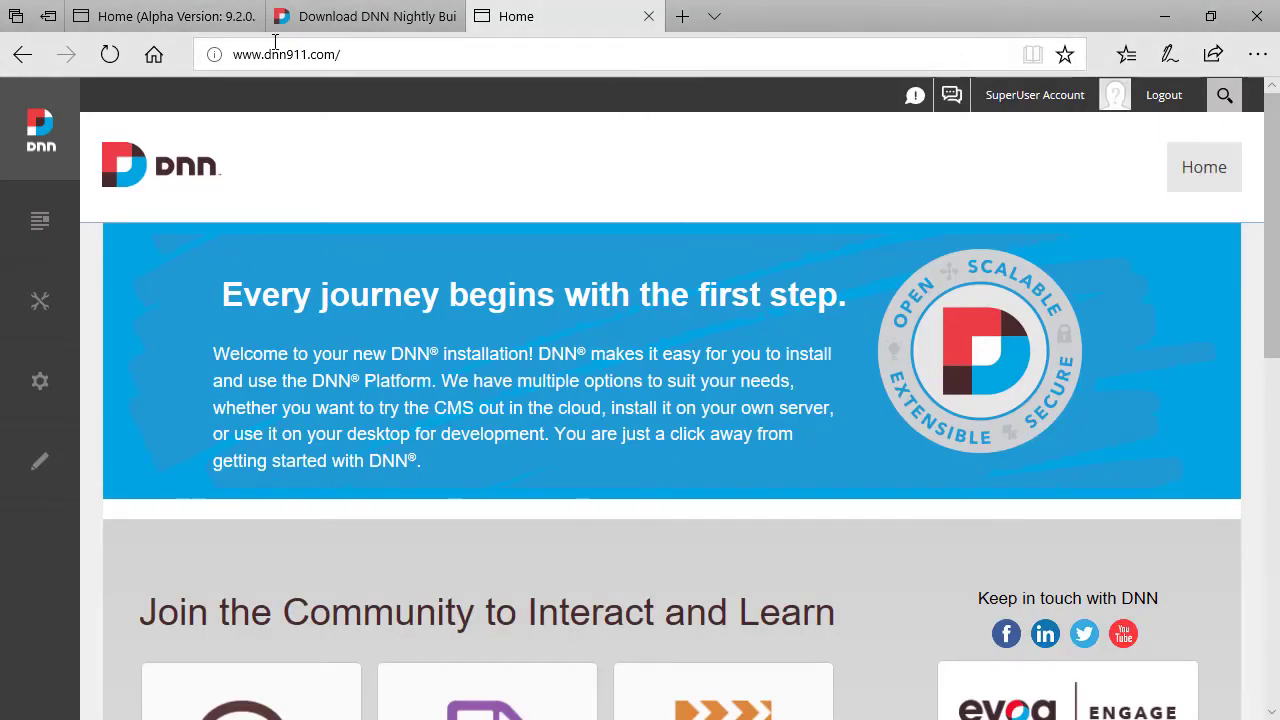
On the dnn911 site, open Content > Pages and select Home in the older page list.
mouse_move(54, 223)
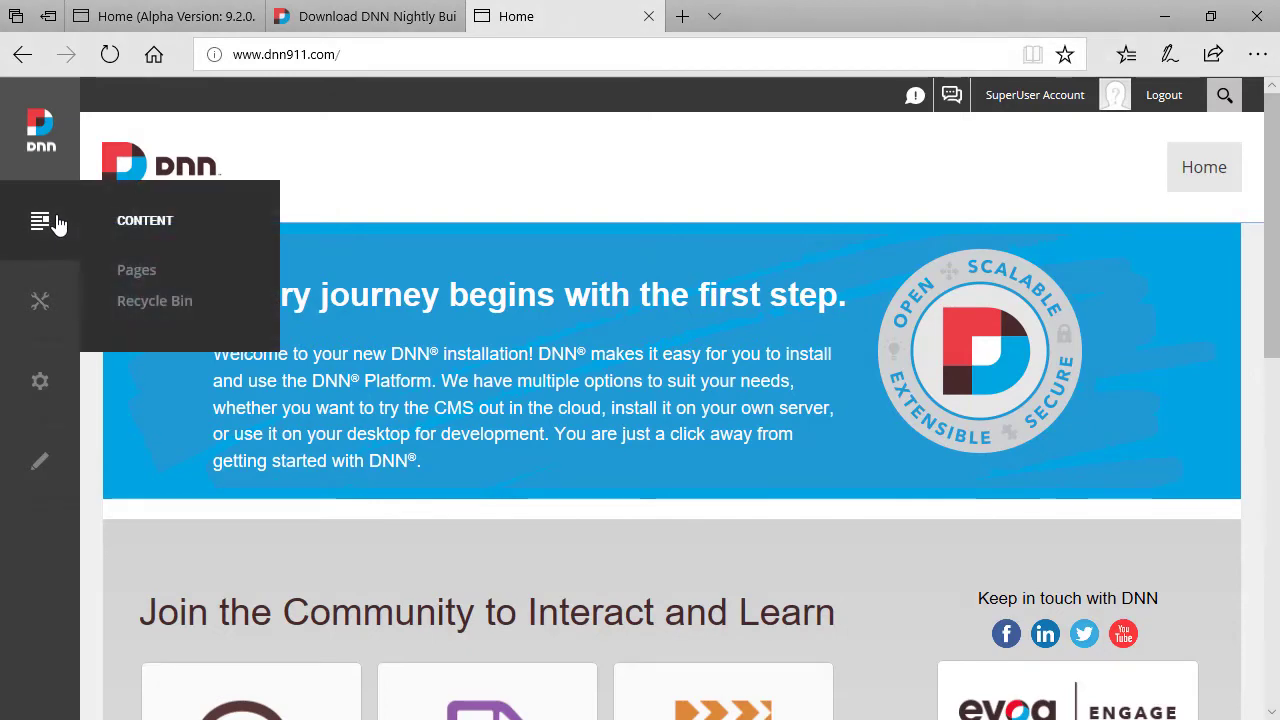
left_click(127, 272)
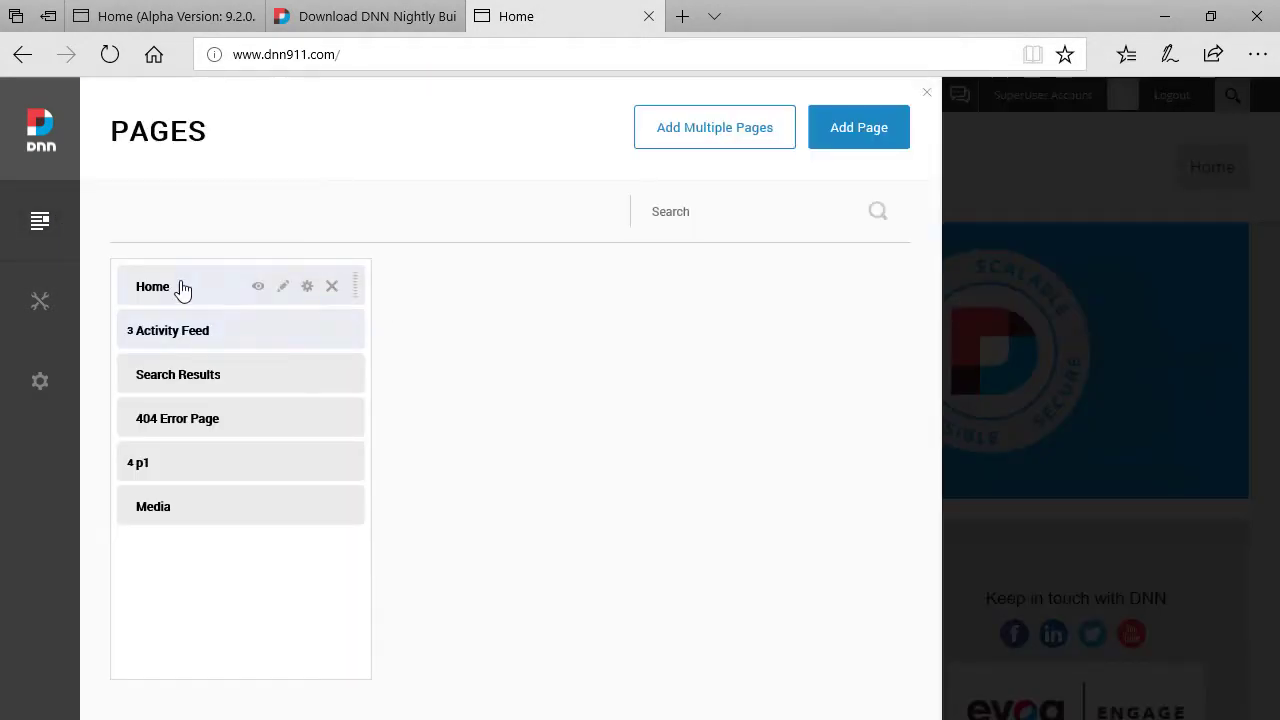
left_click(183, 288)
Back on the dnn920 tab, close the Pages manager.
left_click(208, 20)
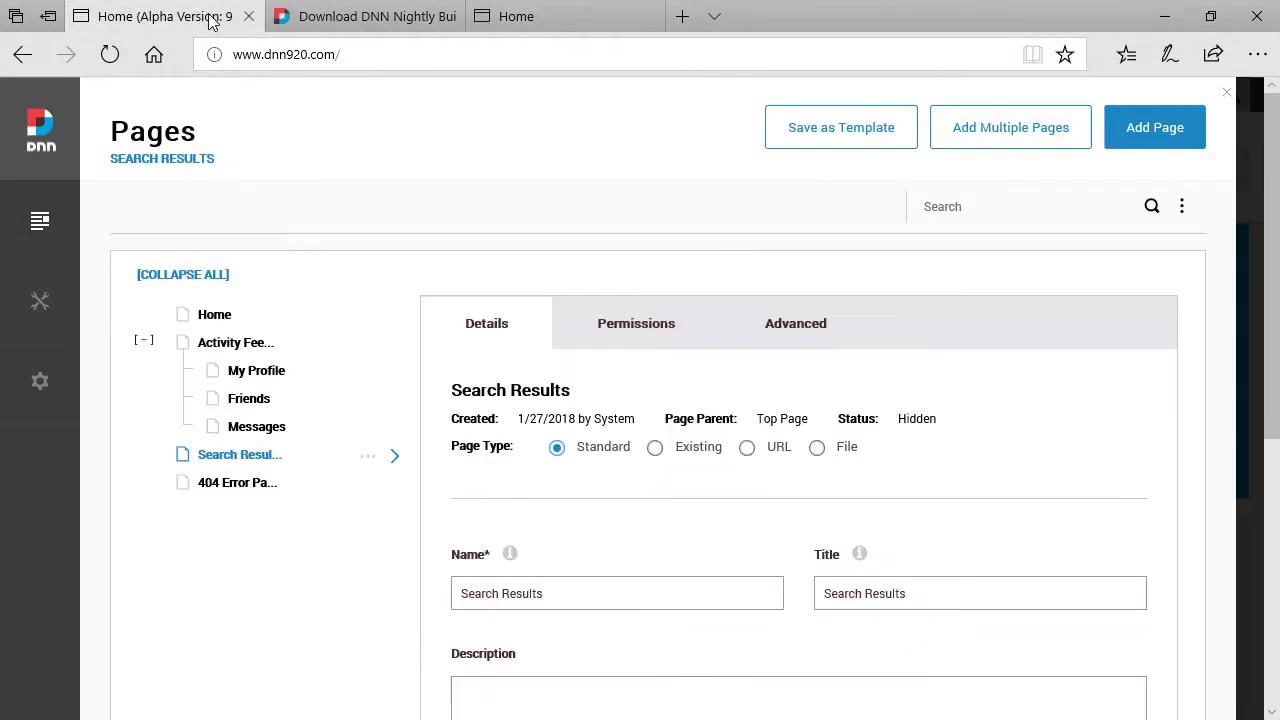
left_click(1227, 93)
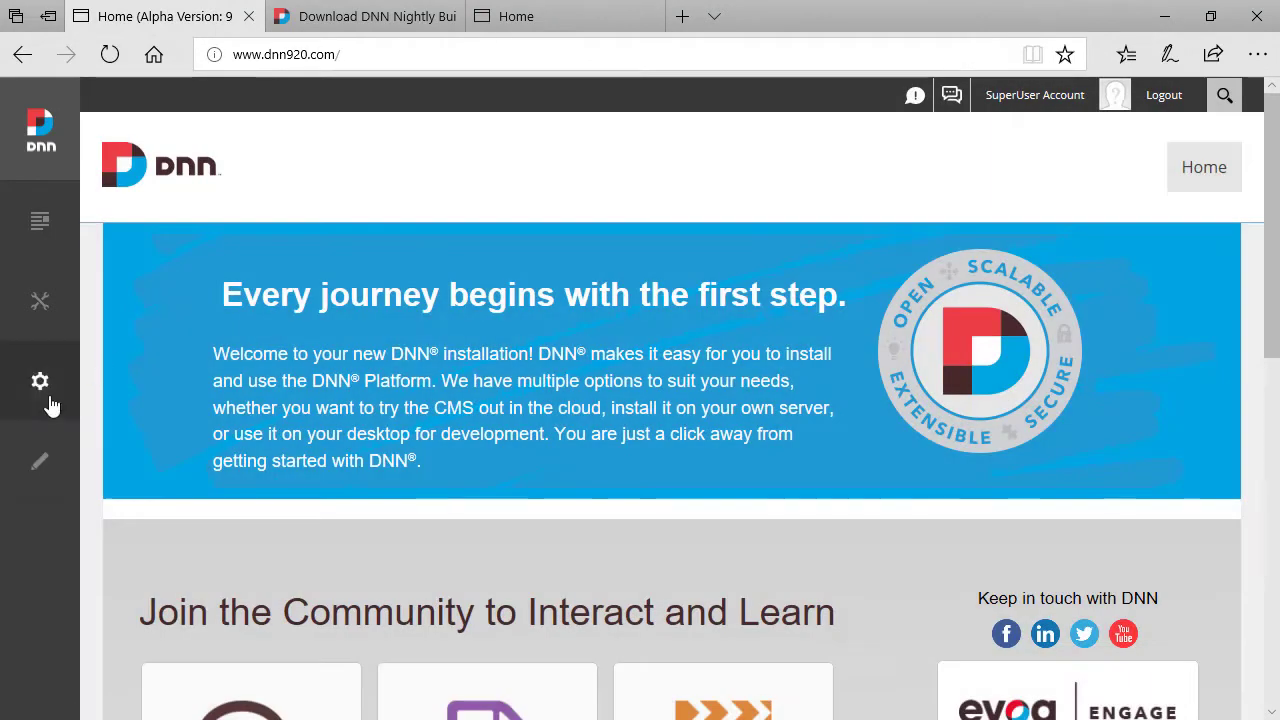
mouse_move(42, 388)
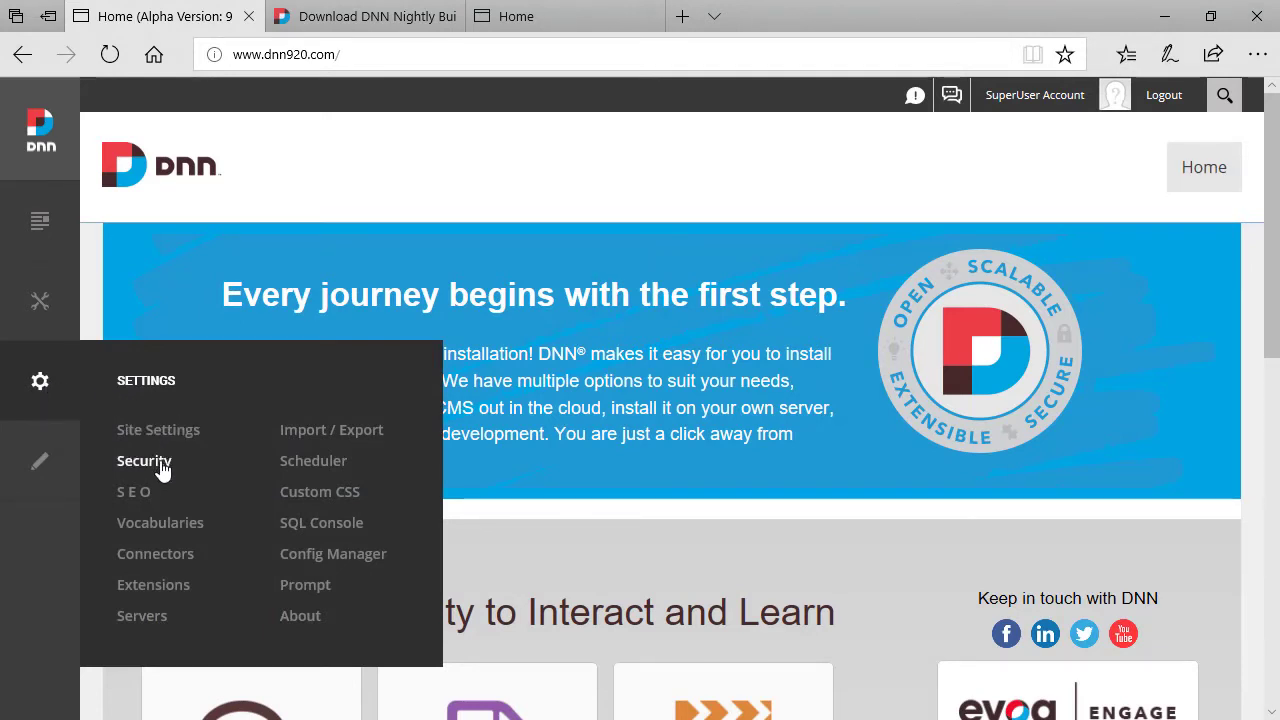
Open Settings > Connectors, start an AZURE connection, then cancel without entering an account.
left_click(172, 562)
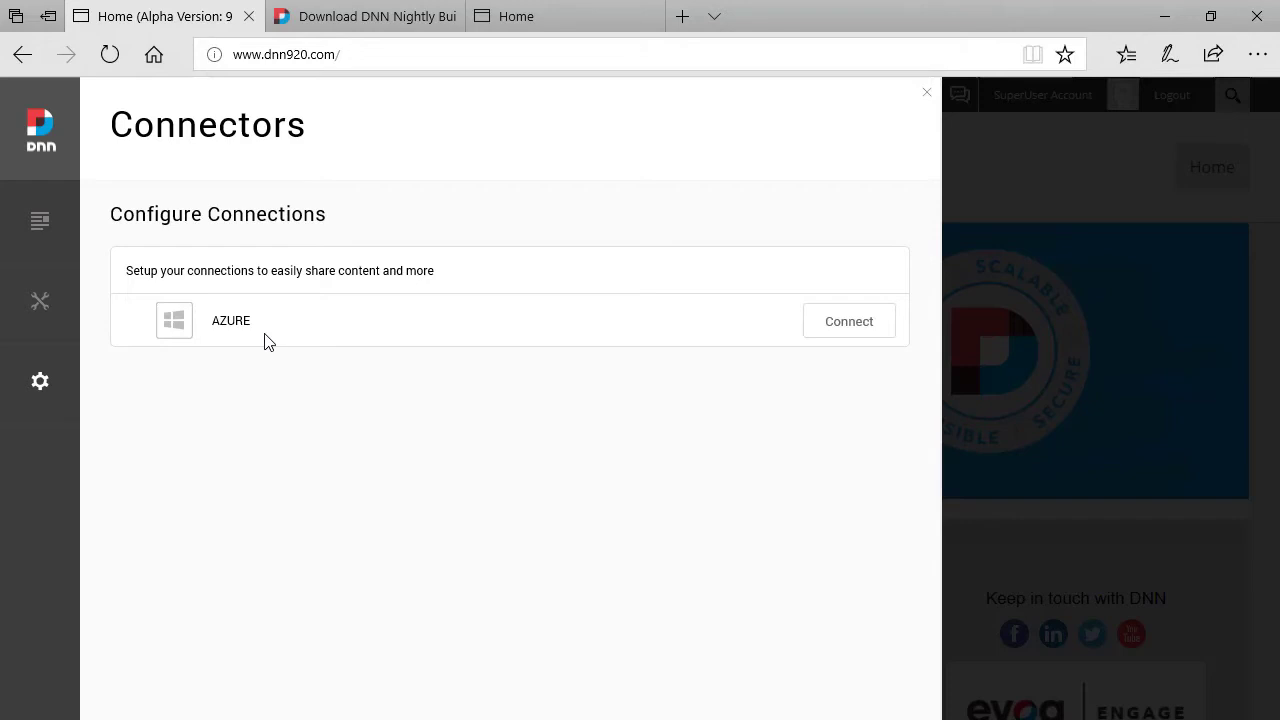
left_click(849, 337)
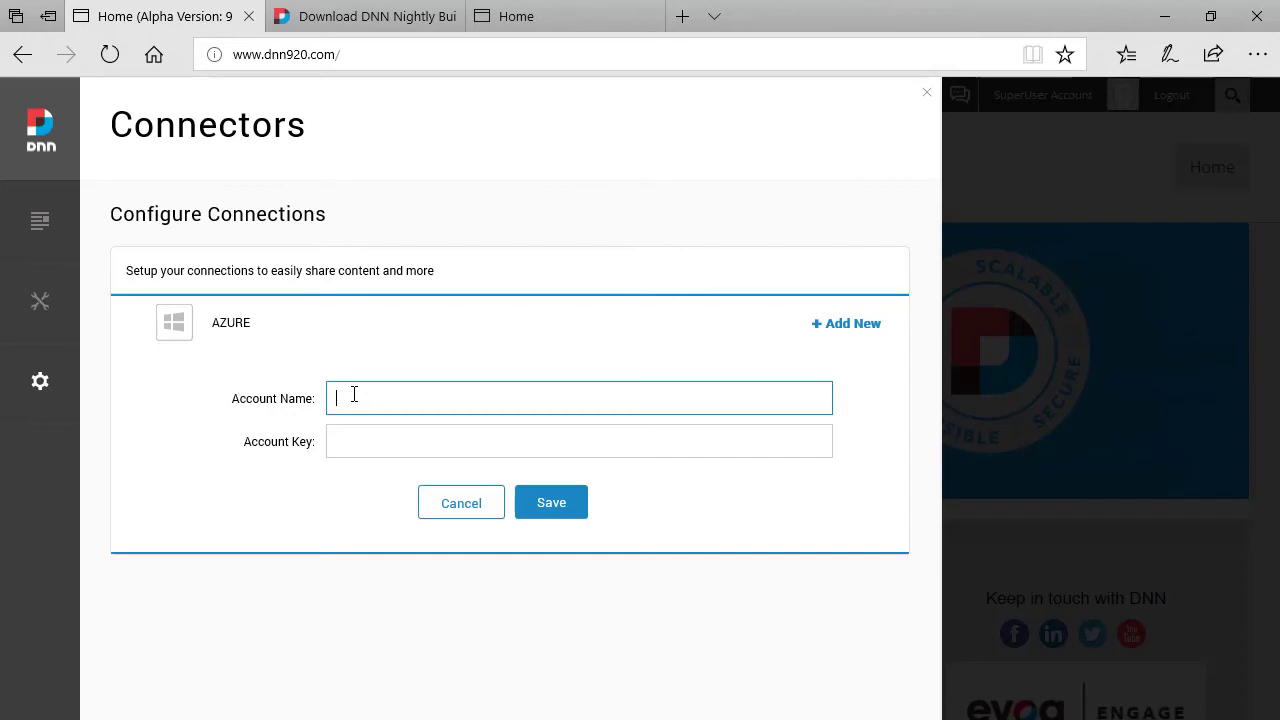
left_click(462, 505)
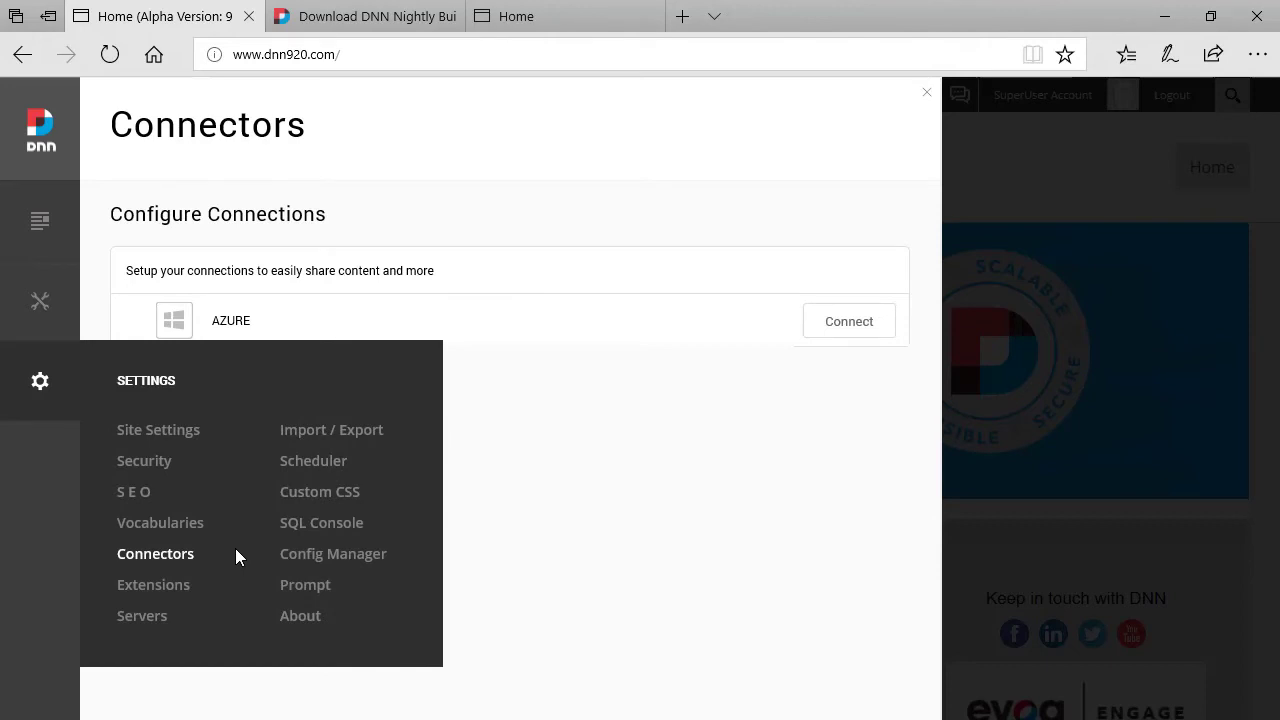
Open the Prompt console and run 'help' to list the available commands.
left_click(305, 587)
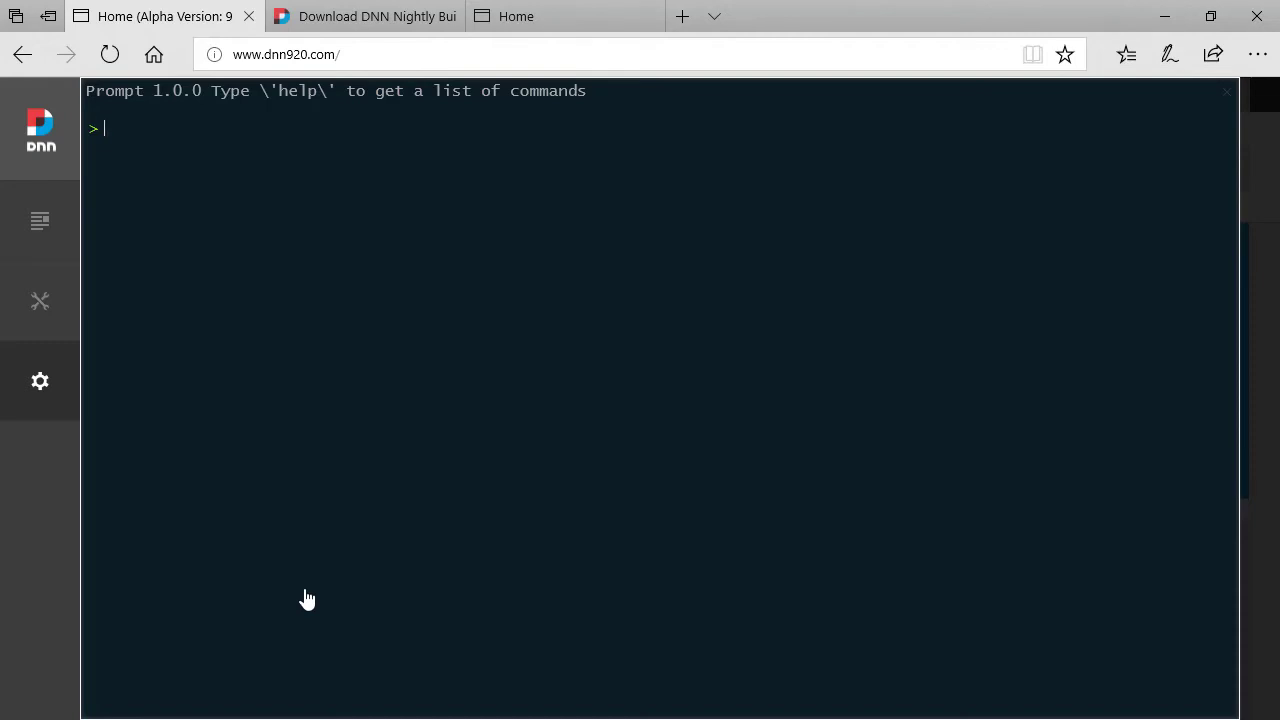
type("help")
key("Return")
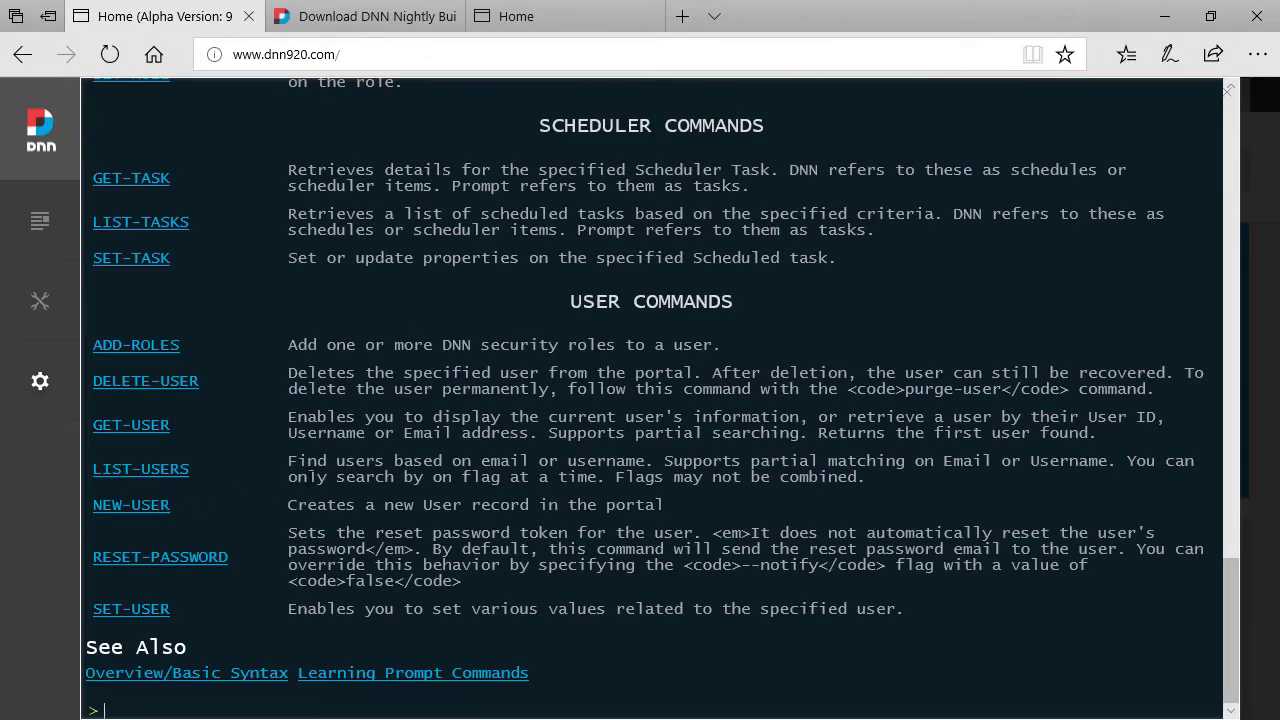
scroll(342, 503, "up", 3)
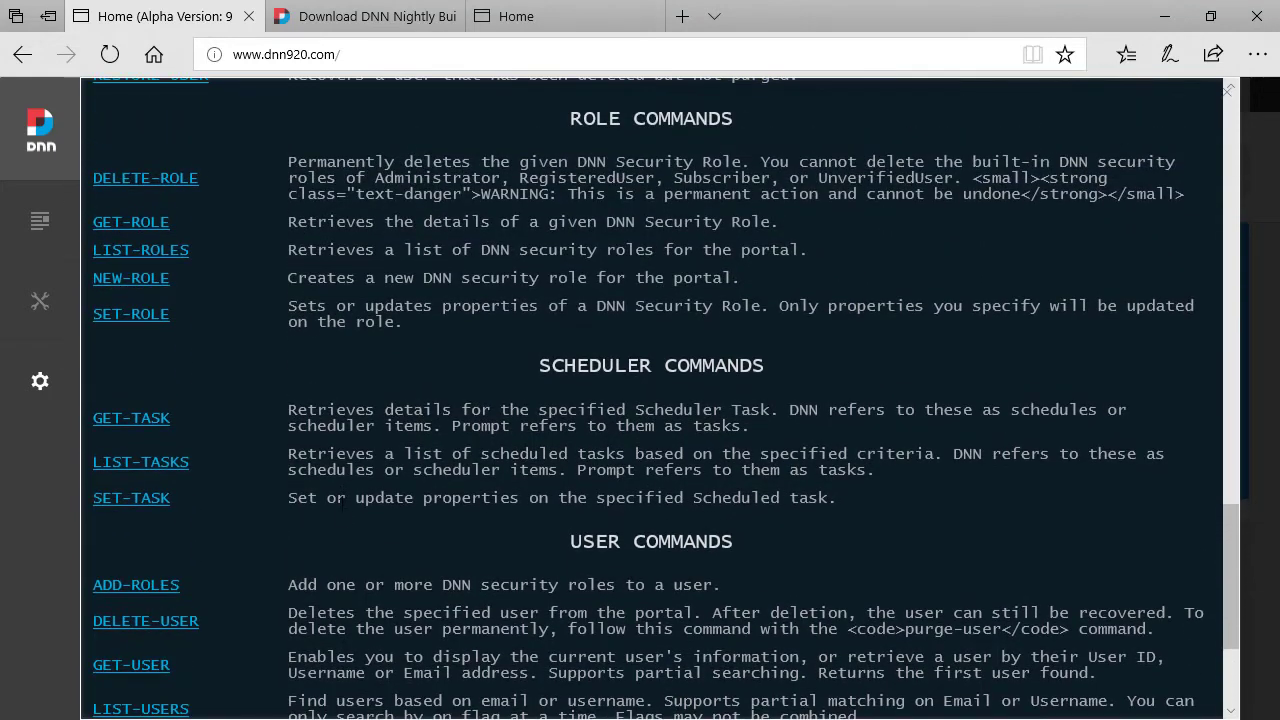
scroll(341, 510, "up", 1)
scroll(339, 508, "down", 3)
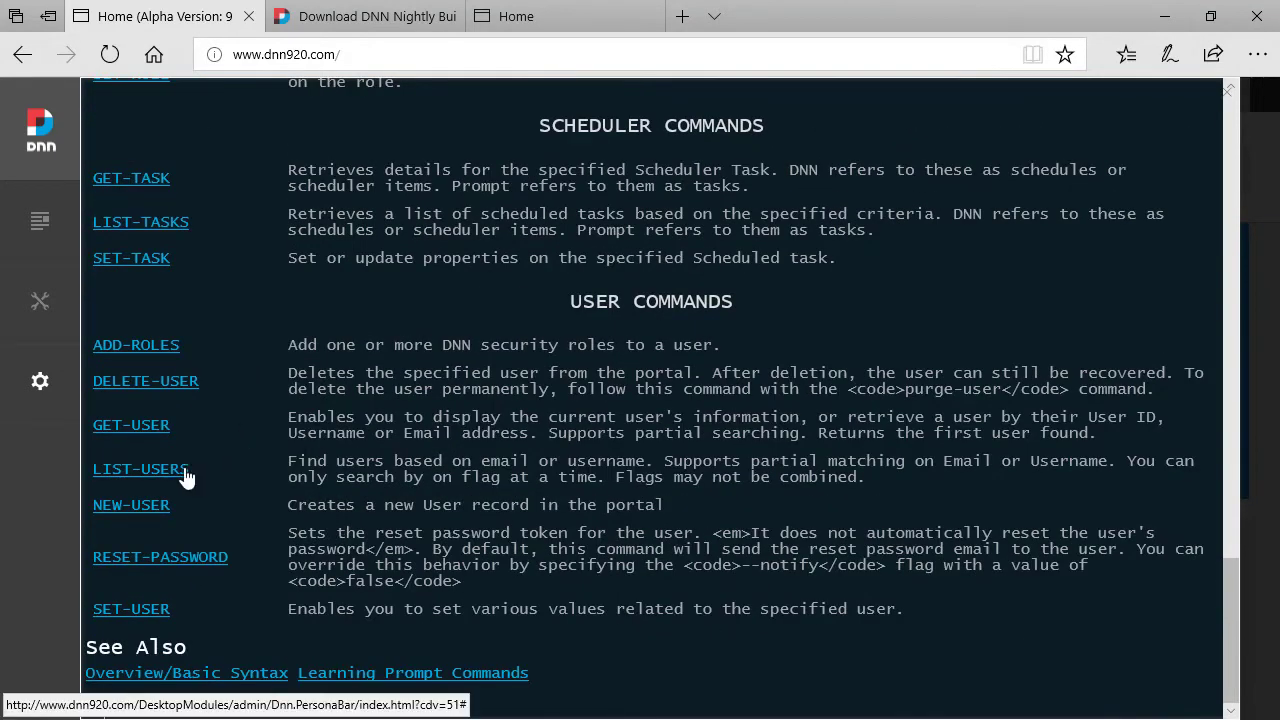
Run 'list-users' in Prompt to show the site's single registered user.
type("l")
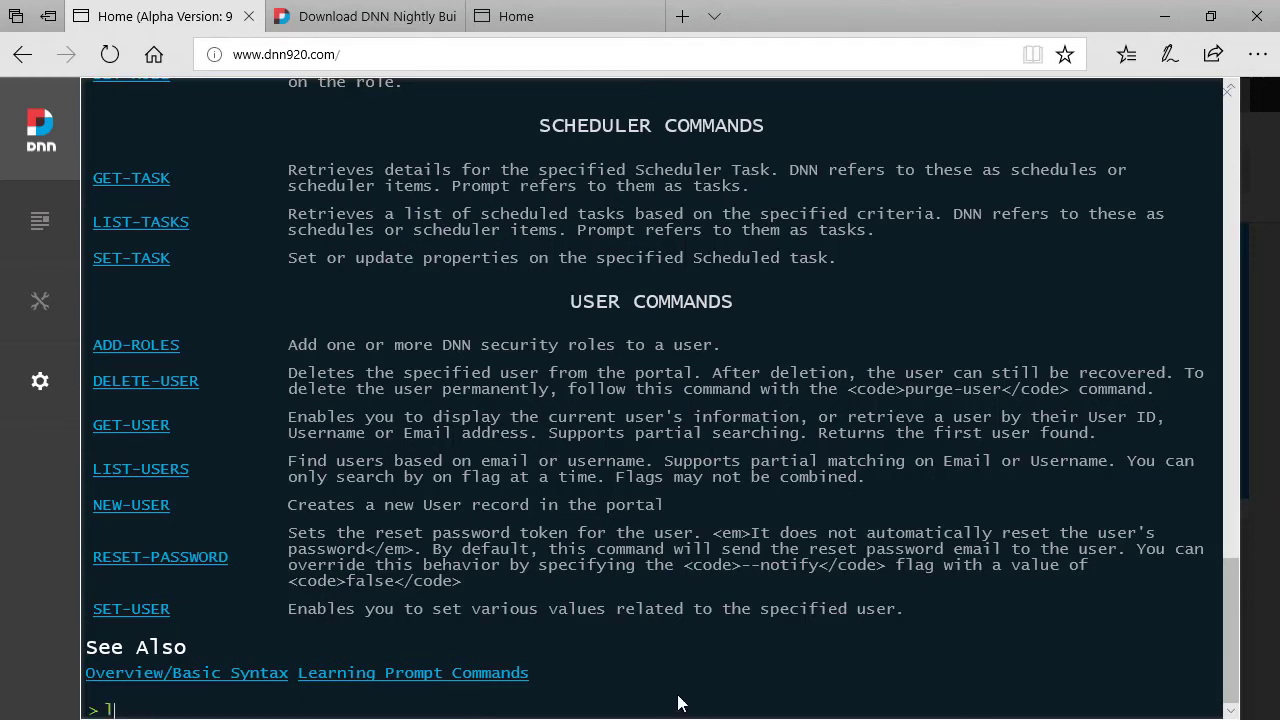
type("ist-user")
type("s")
key("Return")
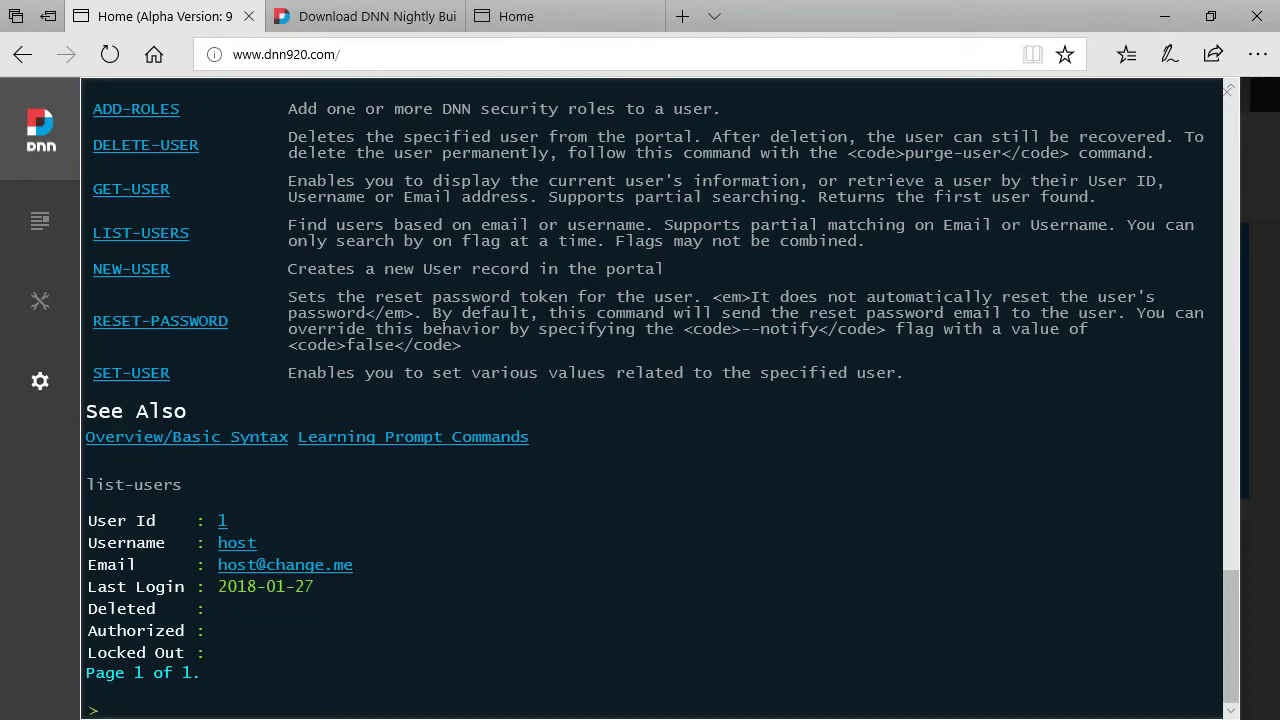
scroll(362, 385, "up", 3)
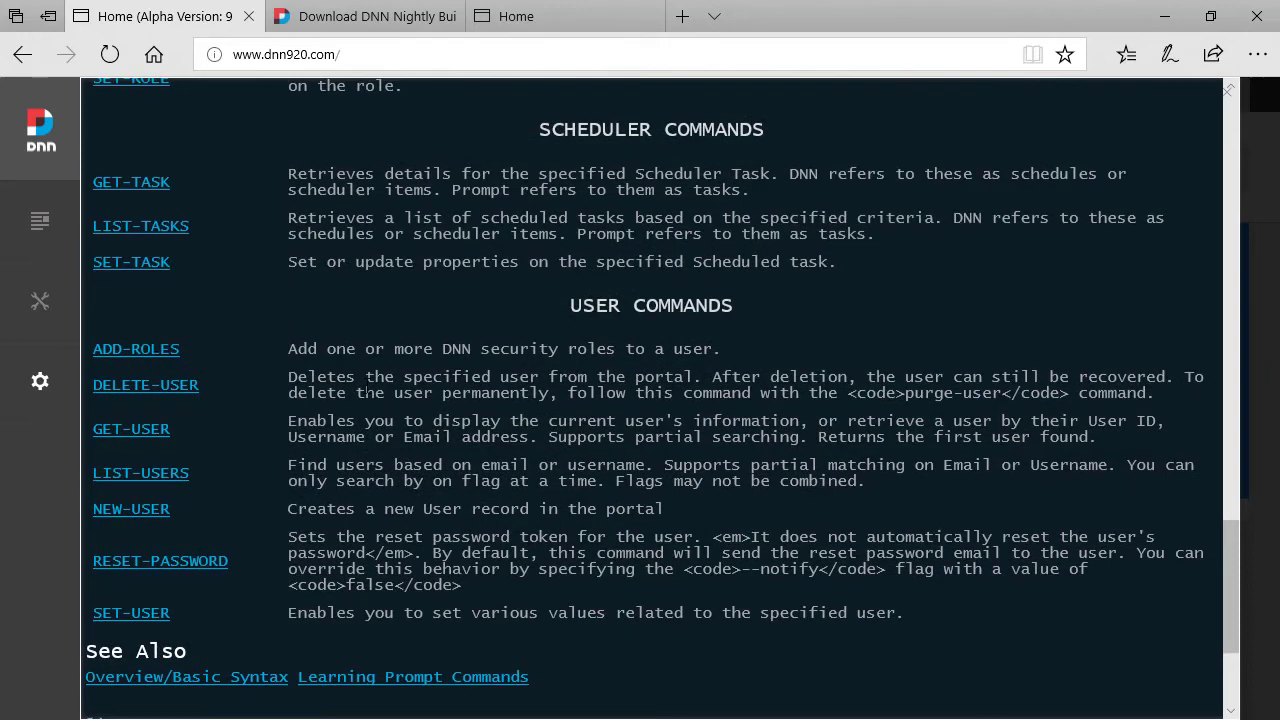
scroll(368, 392, "down", 3)
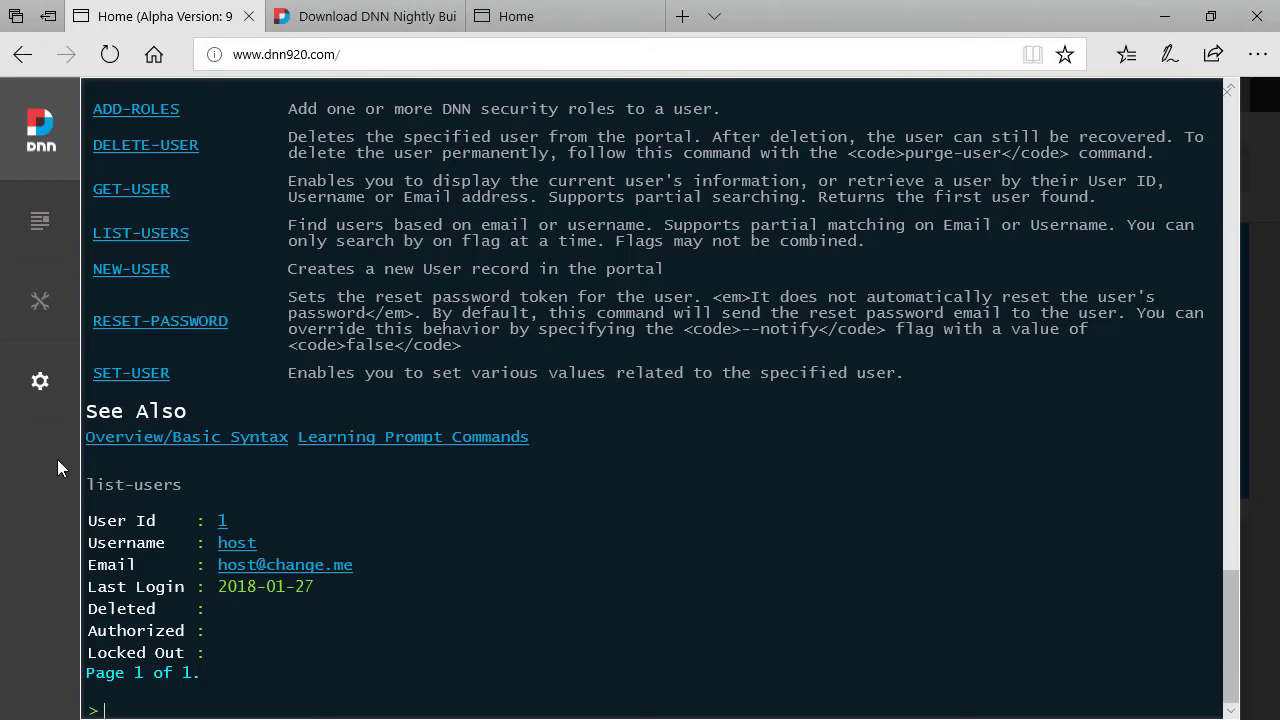
mouse_move(38, 400)
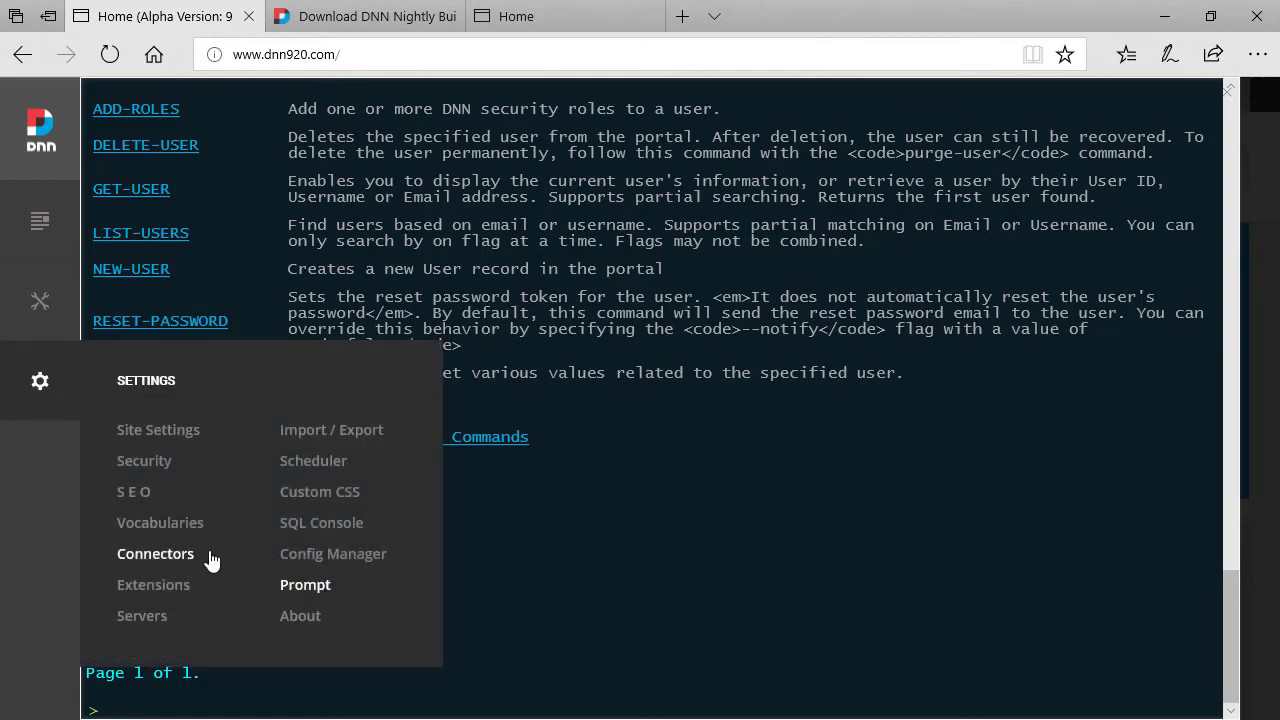
Open Site Assets from the Manage menu to browse the Root folder's Images, Templates and Users.
mouse_move(60, 302)
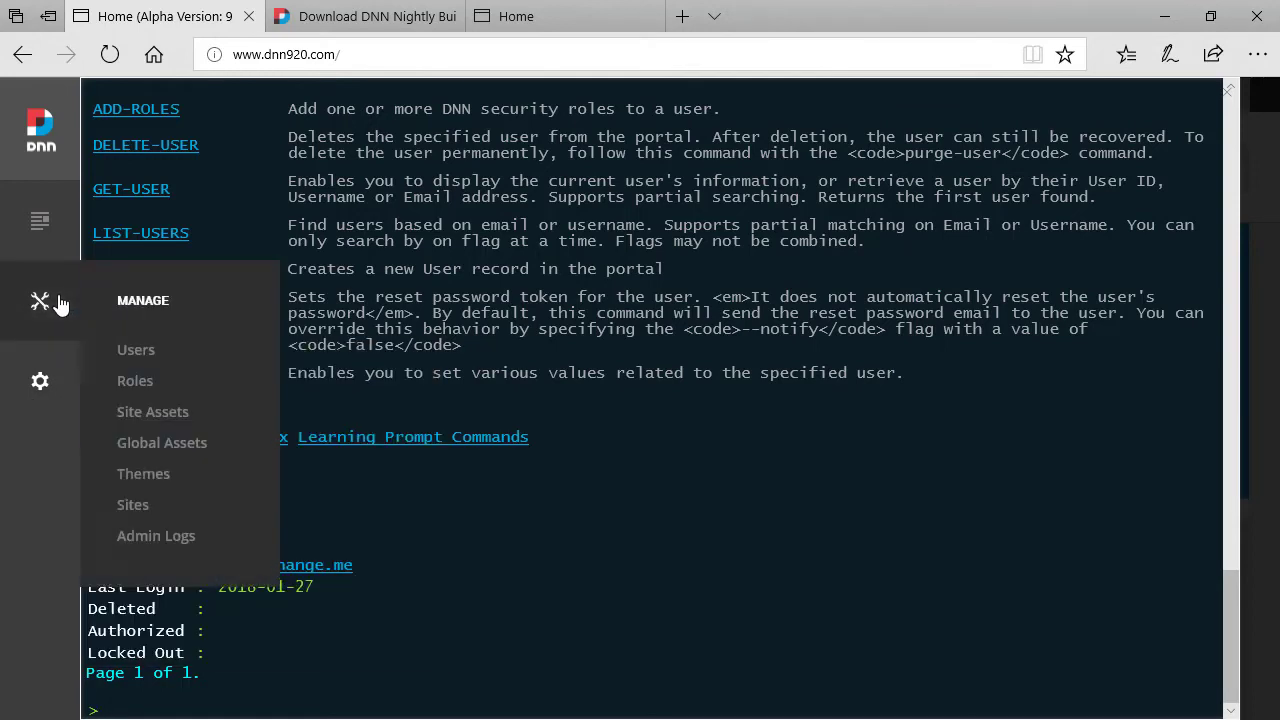
left_click(155, 425)
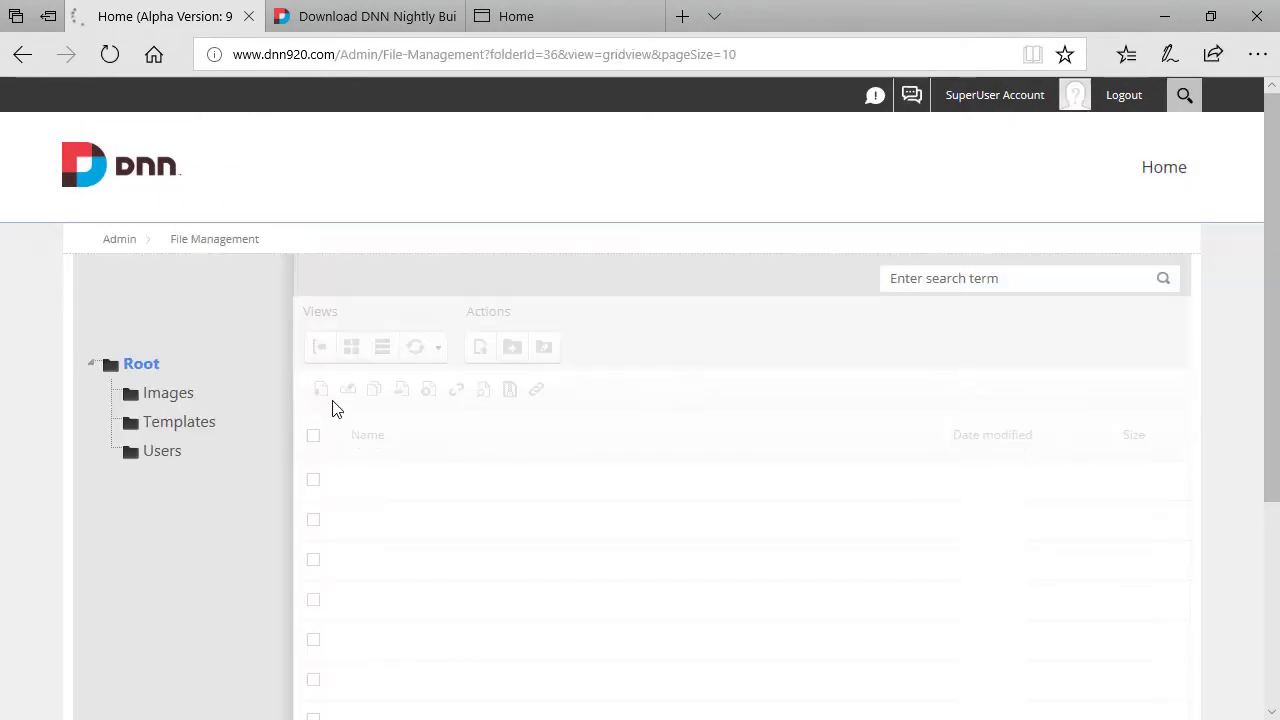